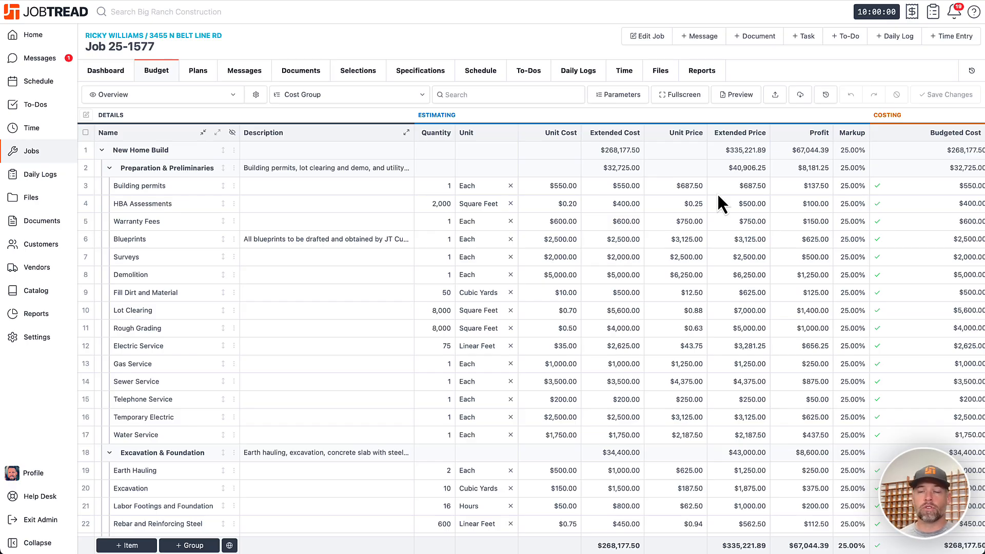
# - Start a customer invoice based on items, with New Home Build expanded one level and Actual Cost as the amount basis
pyautogui.hscroll(10, 718, 197)
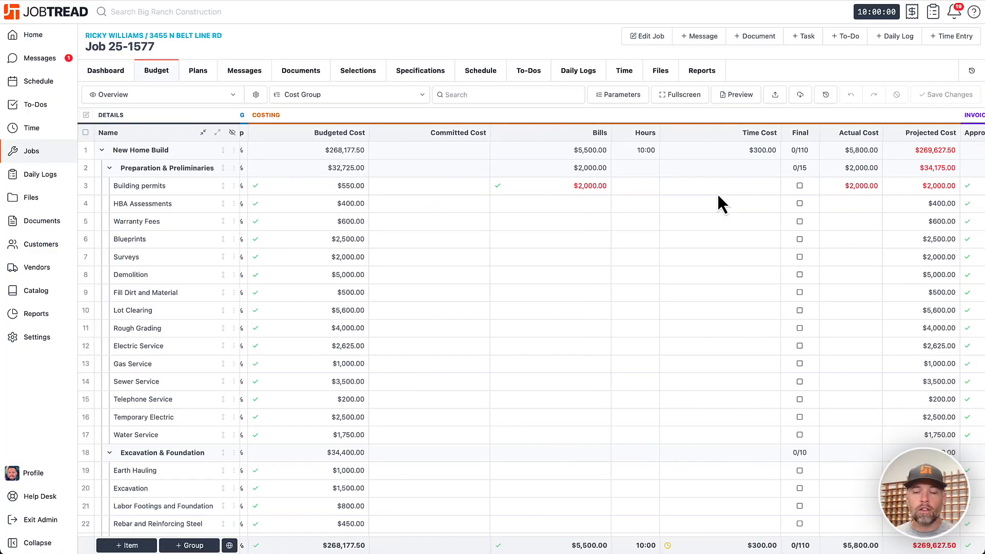
pyautogui.click(754, 36)
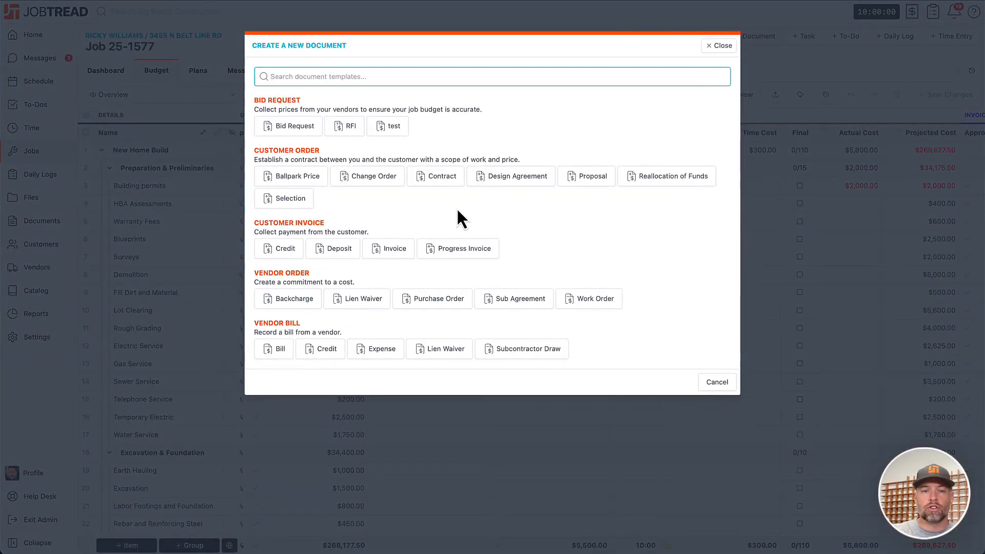
pyautogui.click(403, 250)
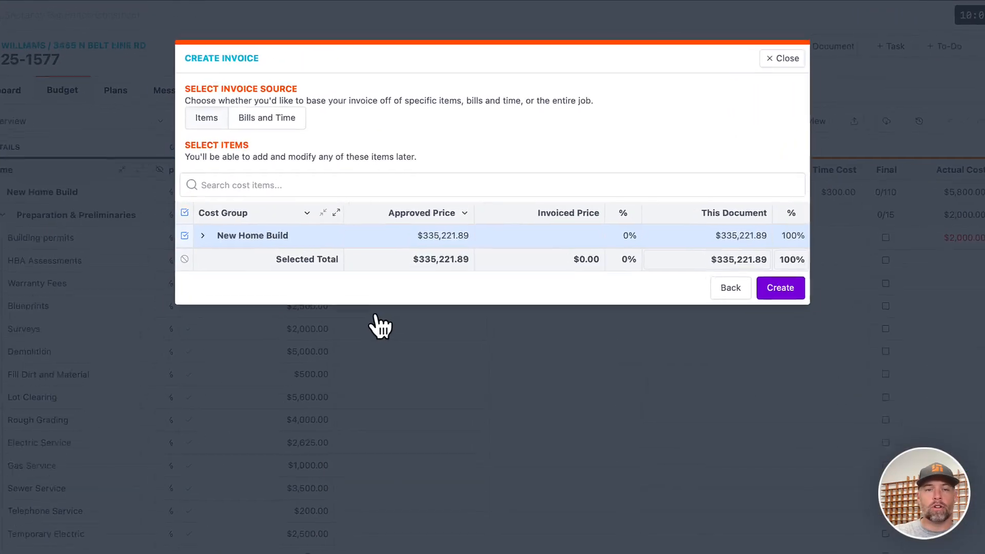
pyautogui.click(337, 211)
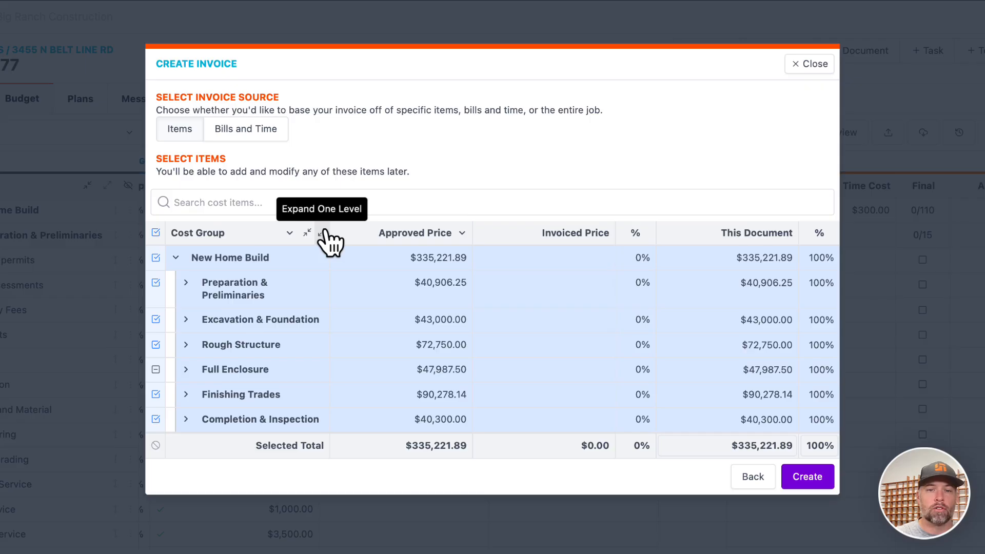
pyautogui.click(448, 237)
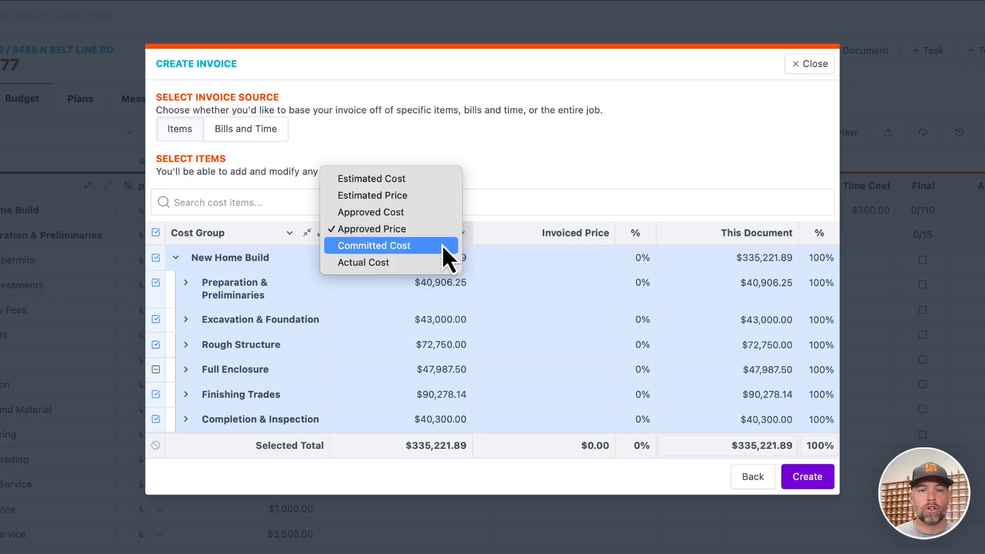
pyautogui.click(437, 263)
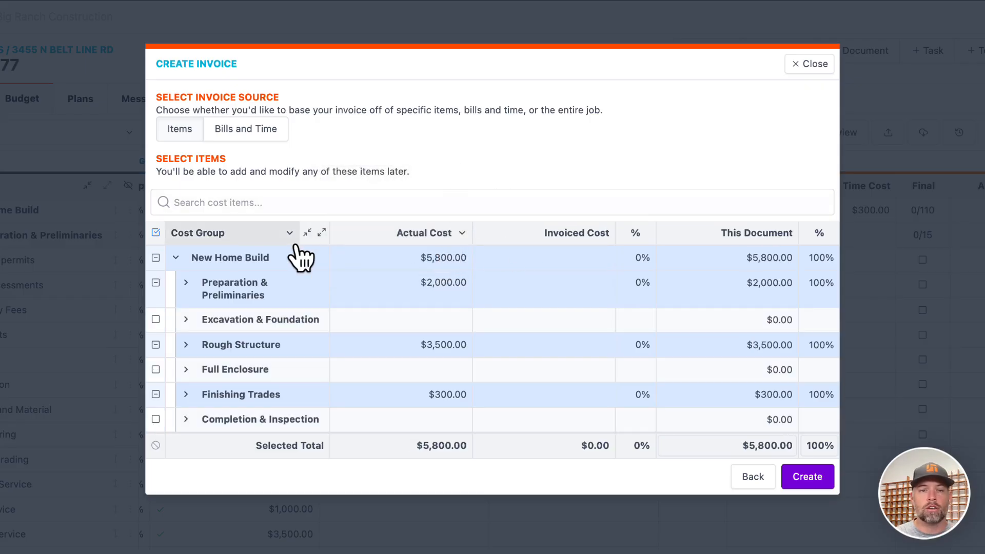
# - Expand the cost groups to line items, review the selected items, and create the invoice
pyautogui.click(322, 232)
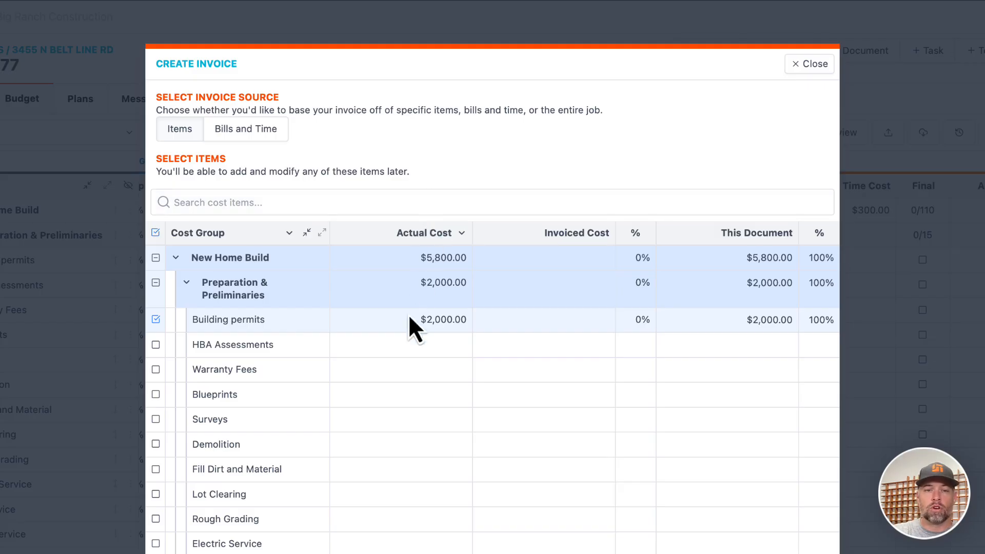
pyautogui.scroll(-10, 446, 373)
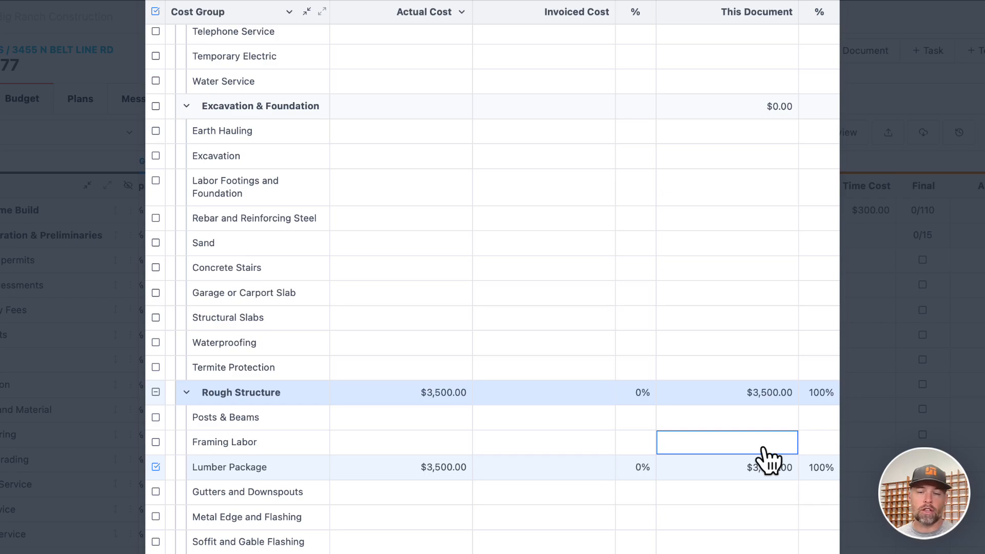
pyautogui.scroll(10, 764, 450)
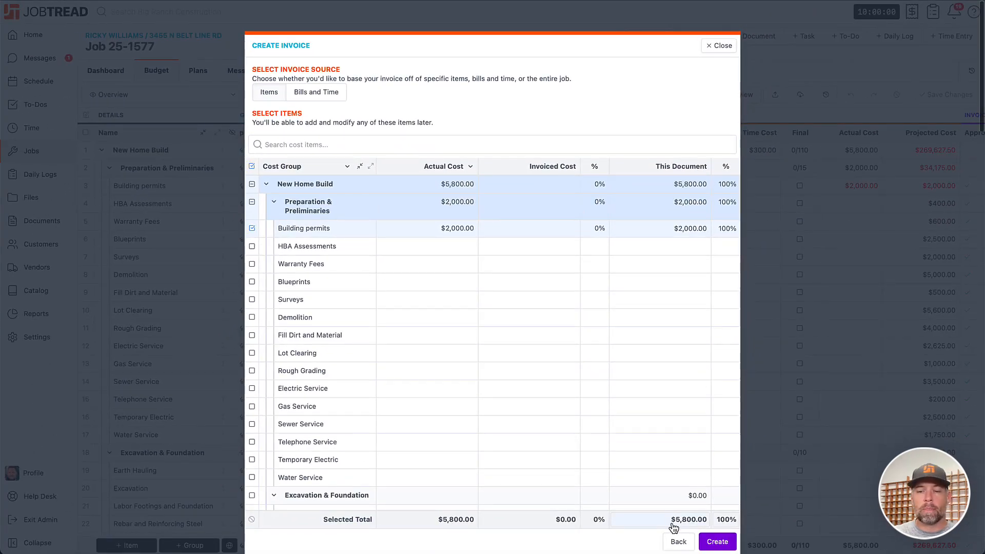
pyautogui.click(718, 542)
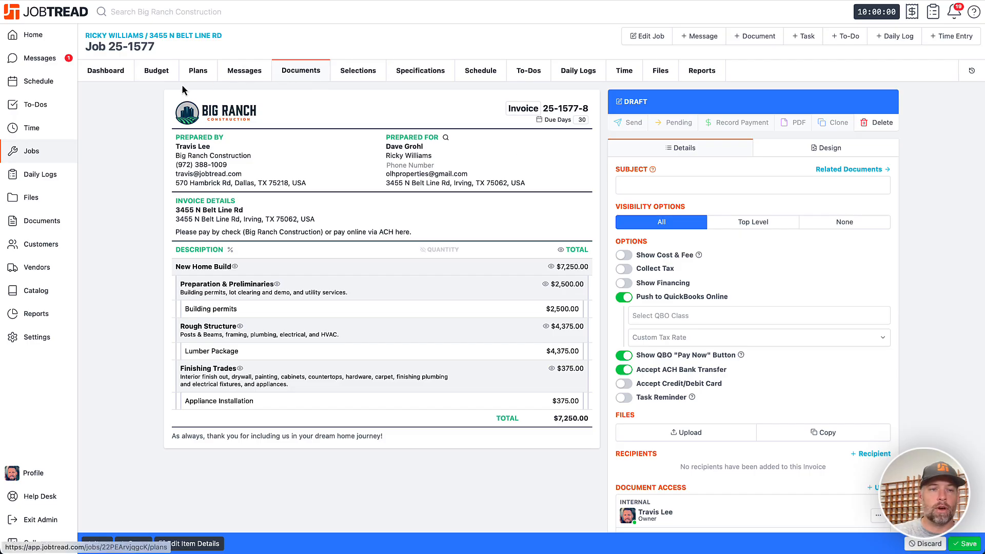
# - Review the estimating, costing and invoicing columns of the job budget
pyautogui.click(164, 74)
pyautogui.hscroll(10, 435, 238)
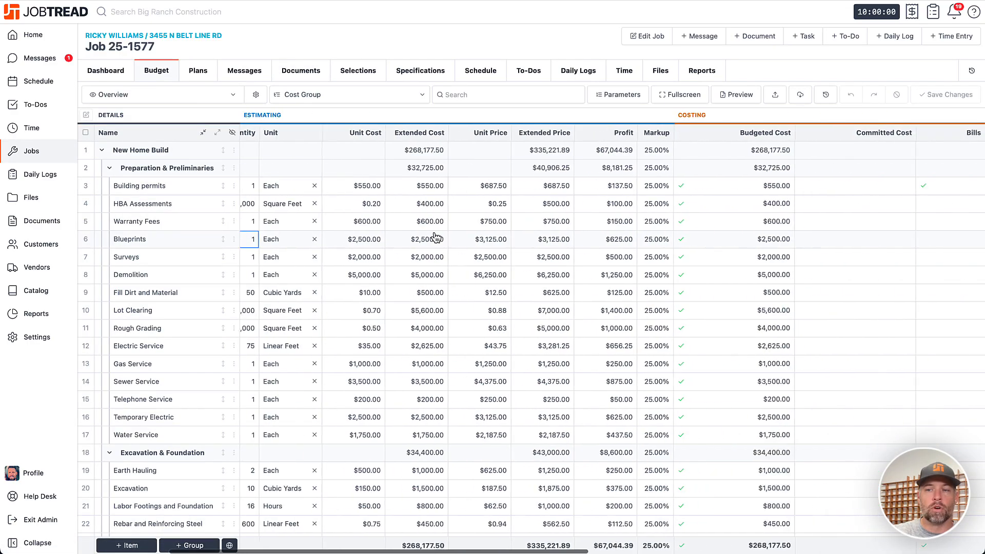
pyautogui.hscroll(3, 436, 238)
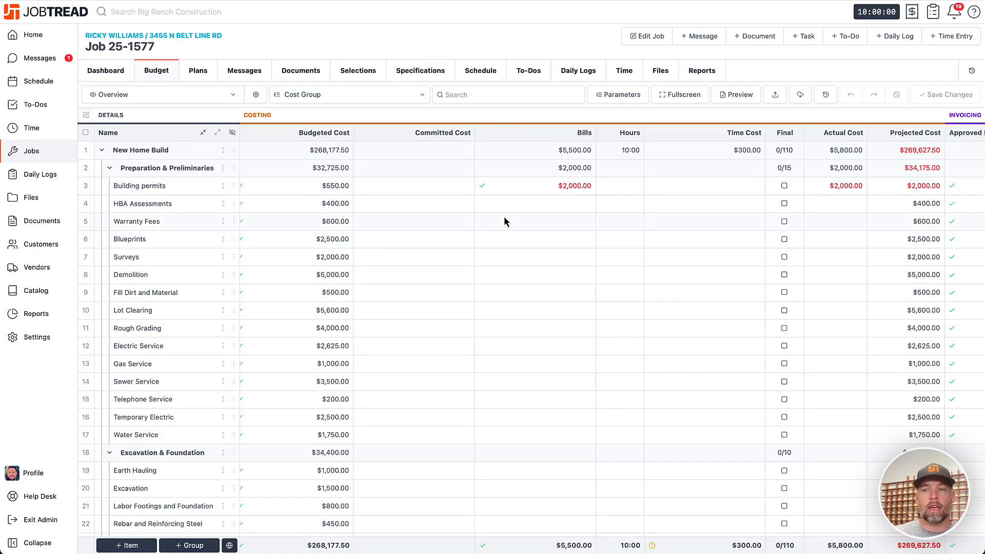
pyautogui.hscroll(6, 504, 217)
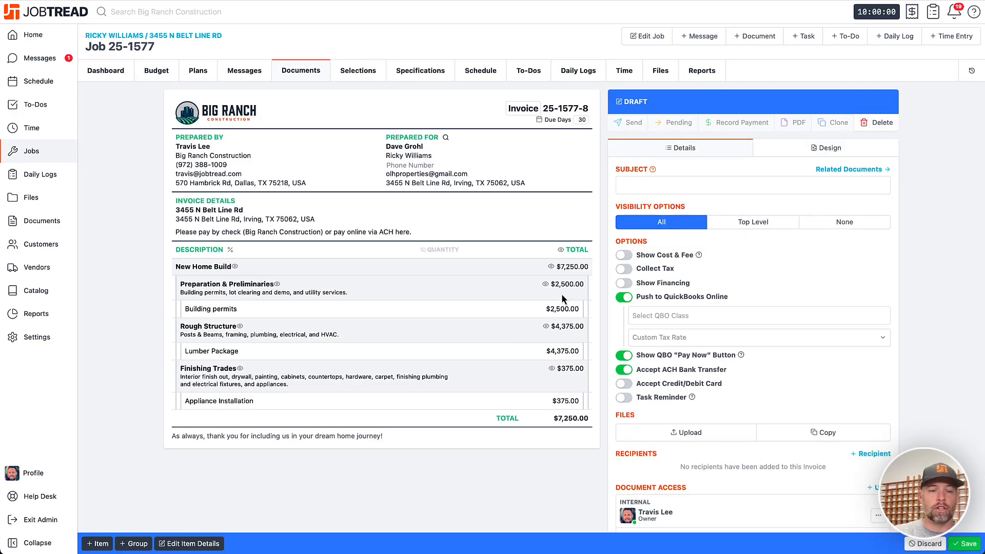
# - Review the draft invoice's item costs, margins and prices, and enable Show Cost & Fee on the invoice
pyautogui.click(190, 544)
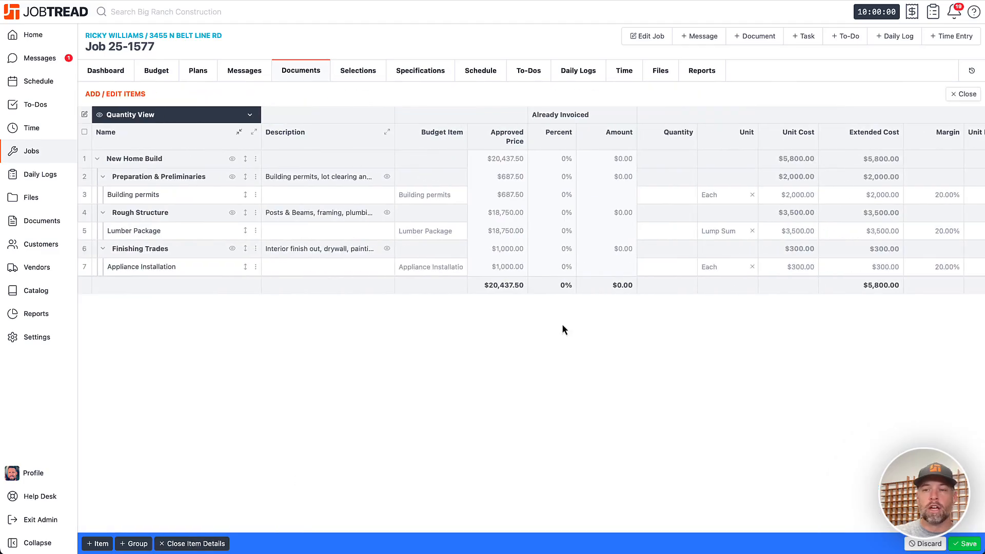
pyautogui.hscroll(5, 781, 242)
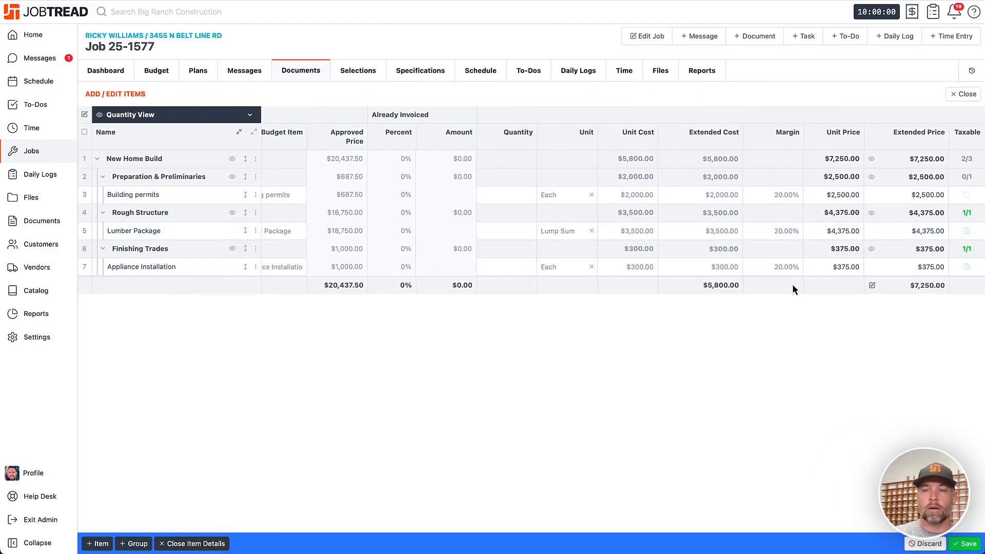
pyautogui.click(960, 105)
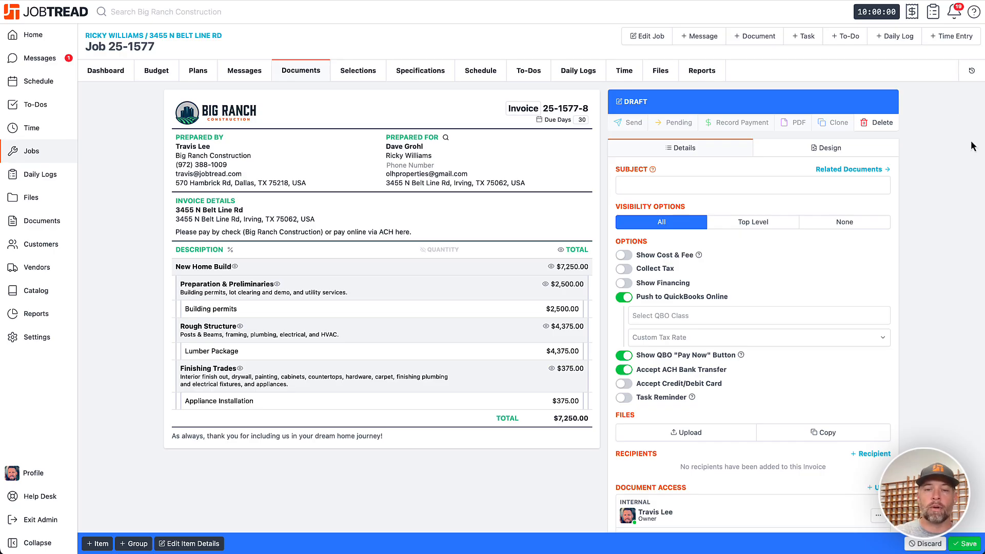
pyautogui.click(624, 256)
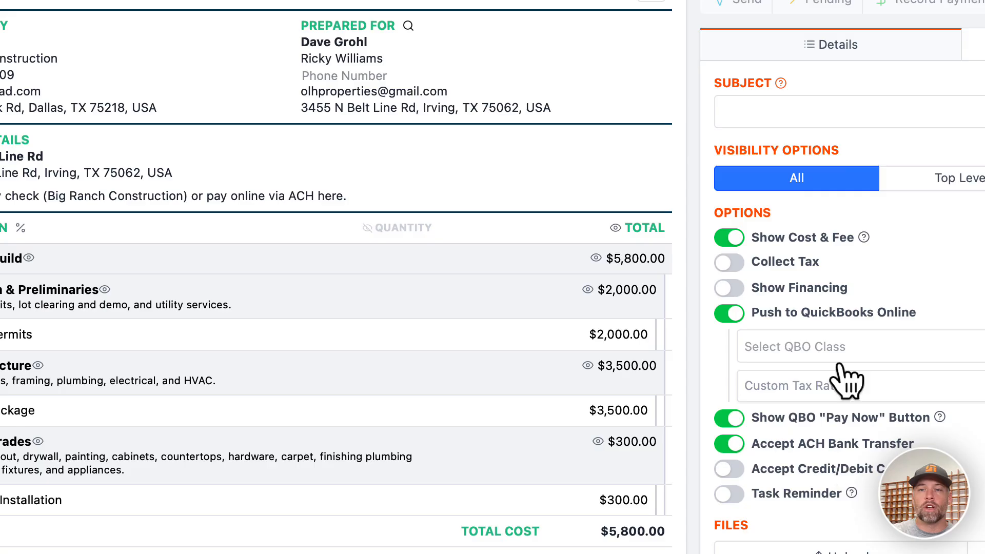
# - Create a customer invoice from all uninvoiced bills and time entries, and save it with Show Cost & Fee enabled
pyautogui.click(764, 1)
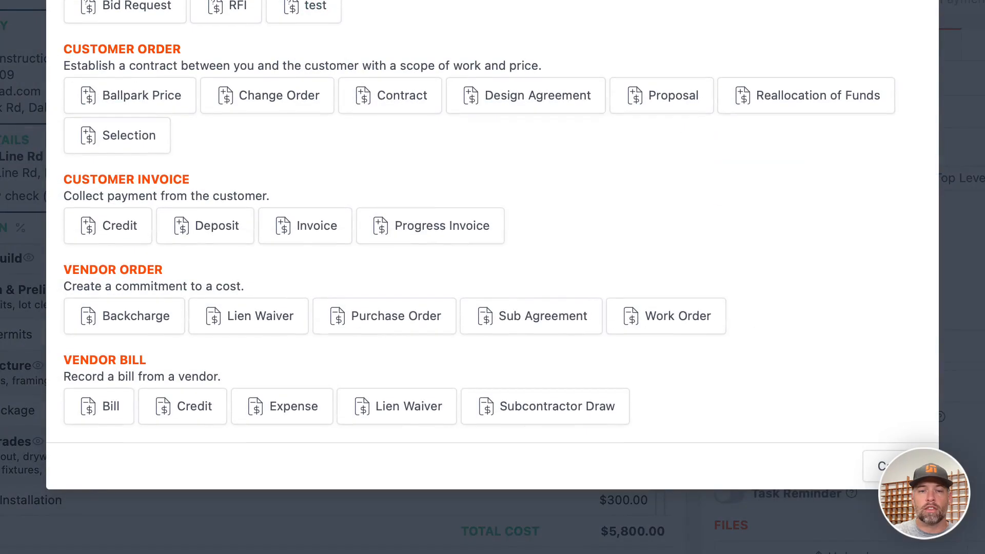
pyautogui.click(339, 221)
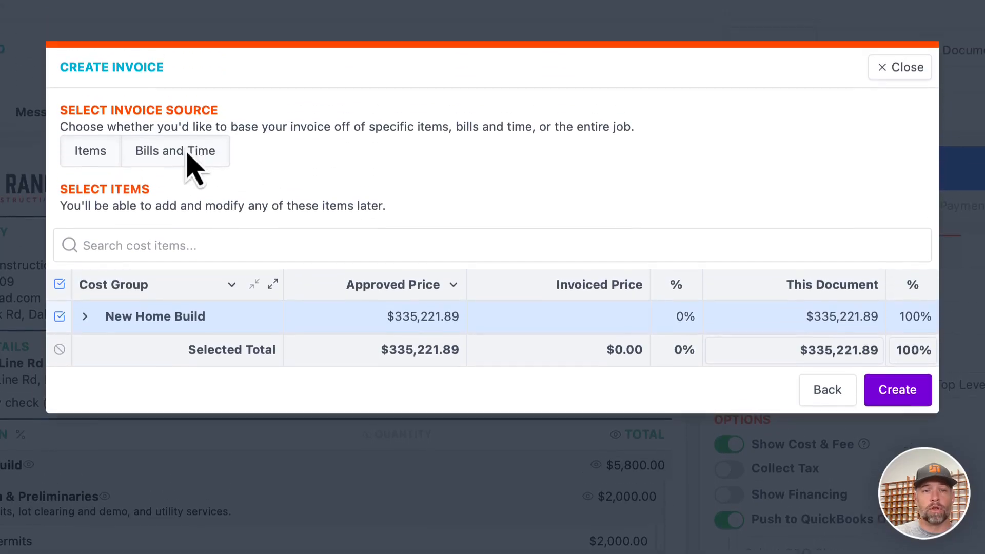
pyautogui.click(186, 162)
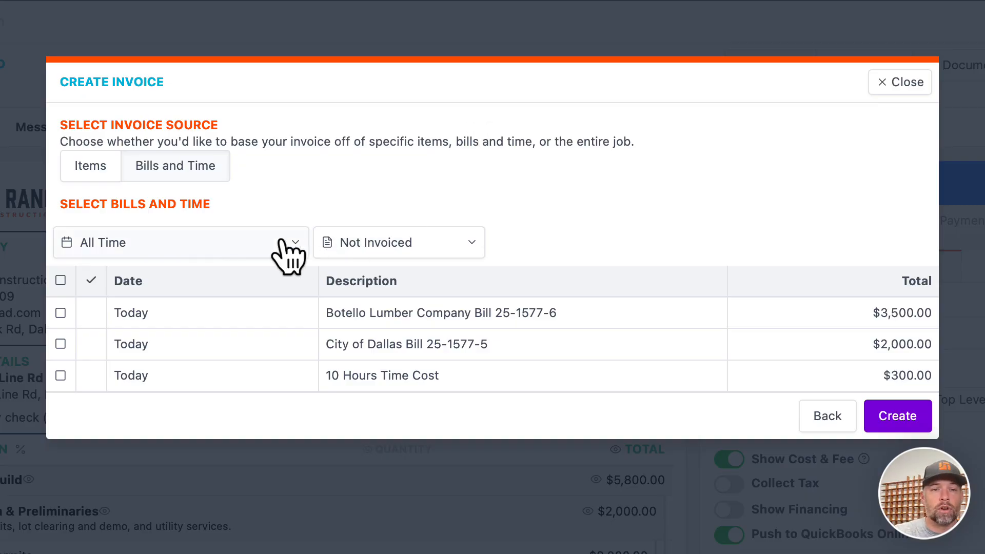
pyautogui.click(60, 280)
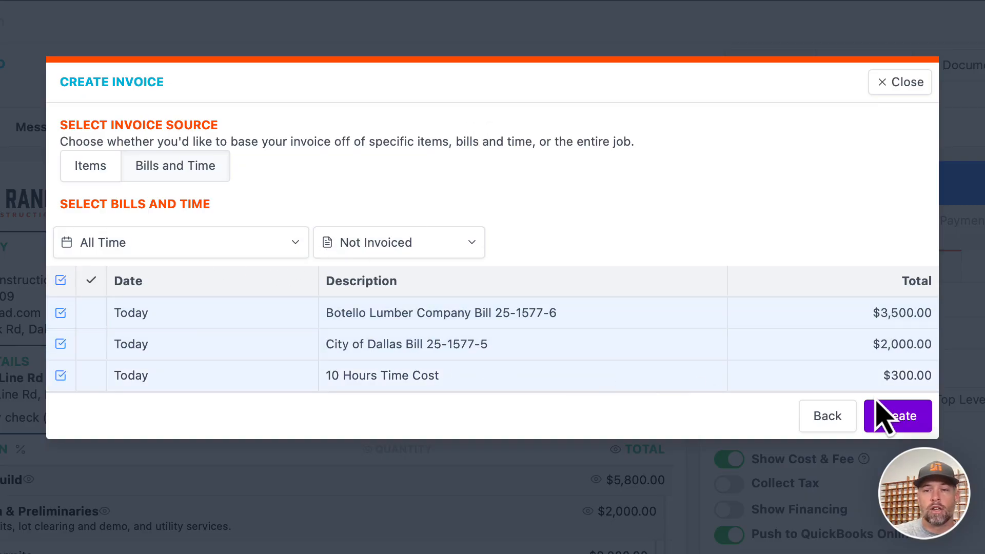
pyautogui.click(899, 425)
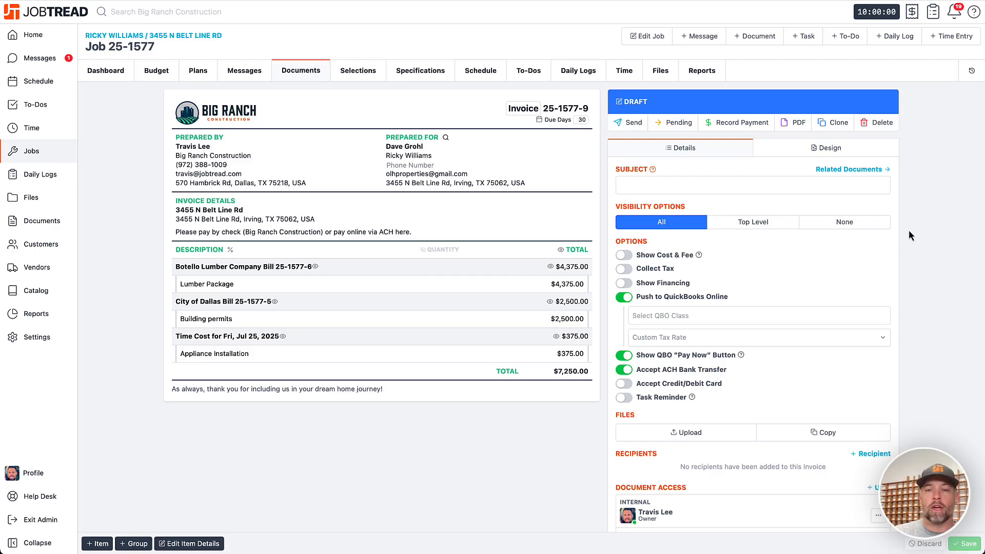
pyautogui.click(619, 257)
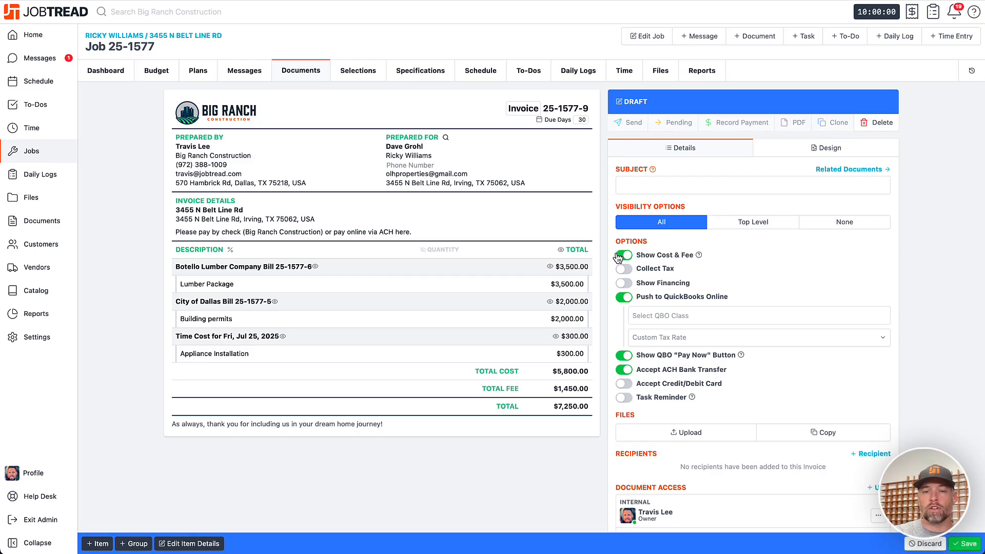
pyautogui.click(963, 543)
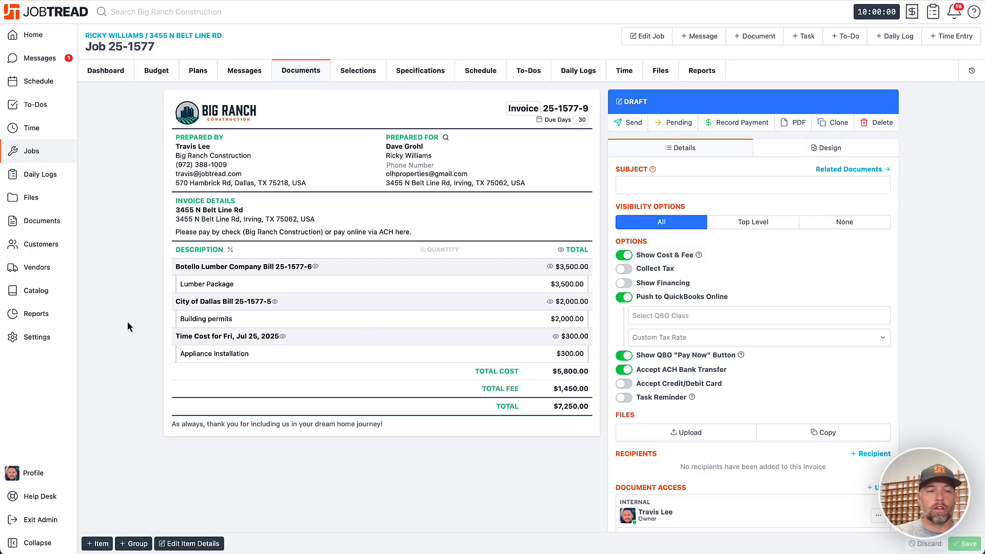
# - Start a new Customer Invoice document template in the organization settings and enable Show Costs and Fee
pyautogui.click(54, 339)
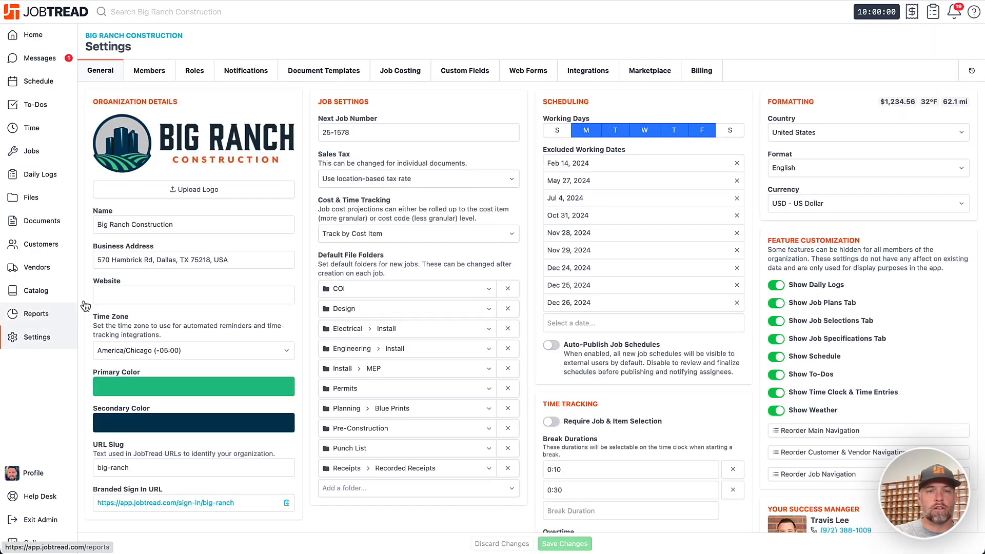
pyautogui.click(324, 72)
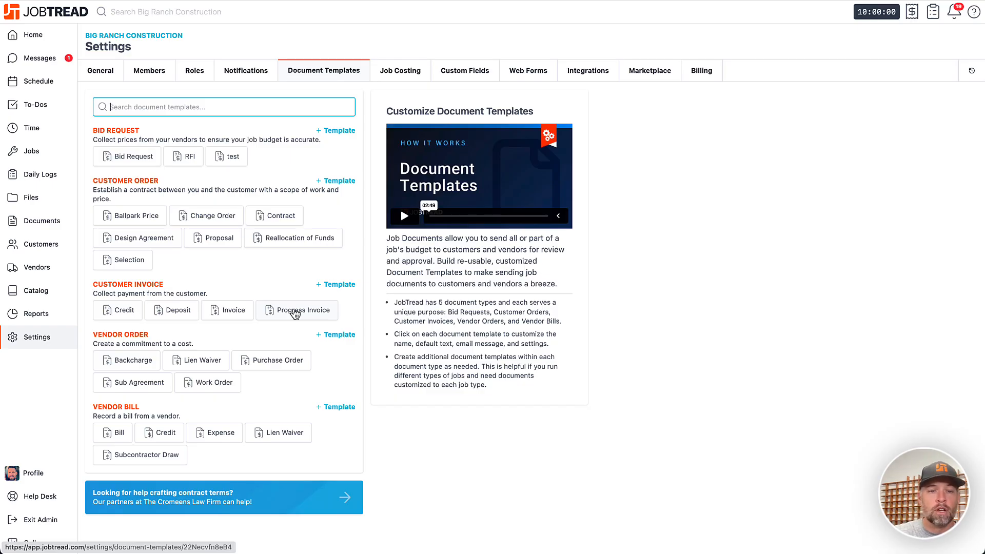
pyautogui.click(340, 285)
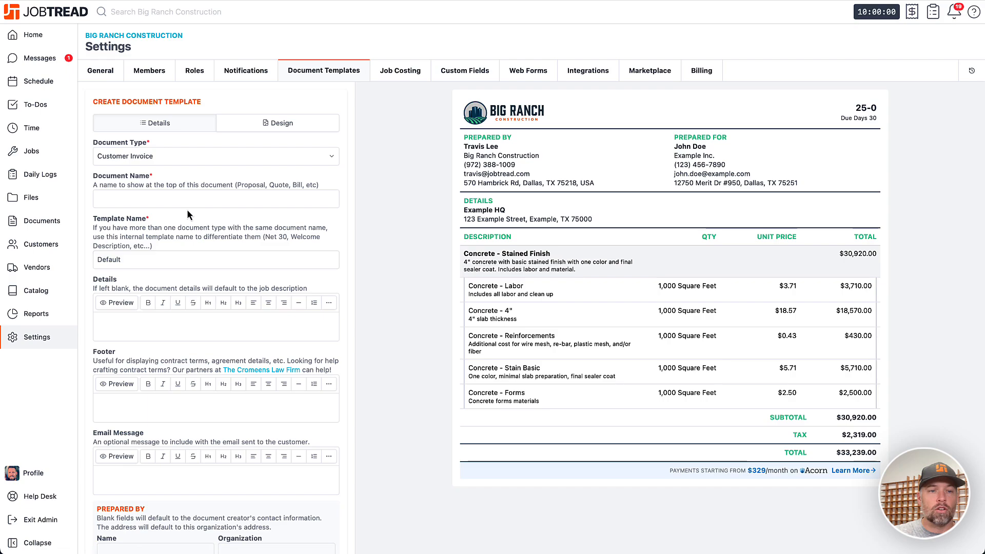
pyautogui.scroll(-10, 195, 198)
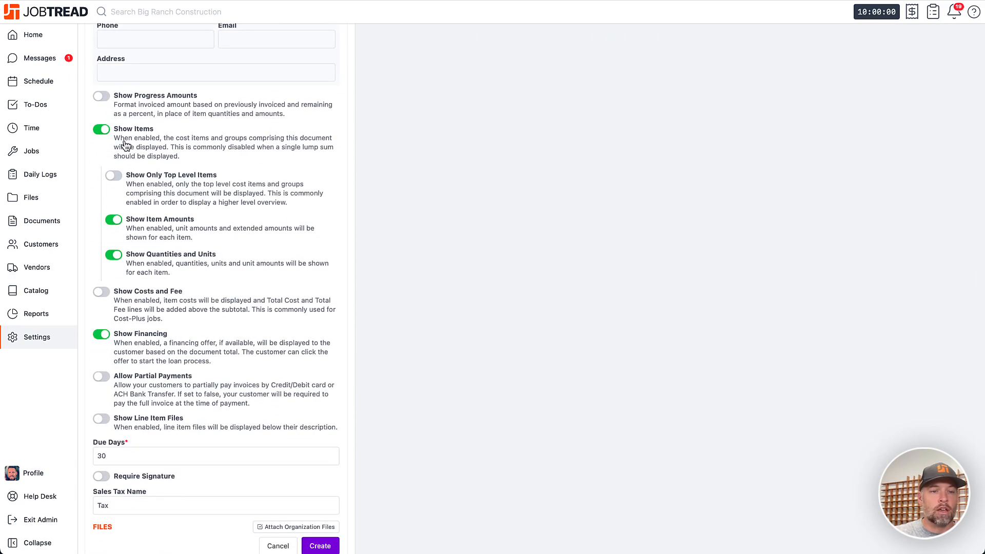
pyautogui.click(103, 293)
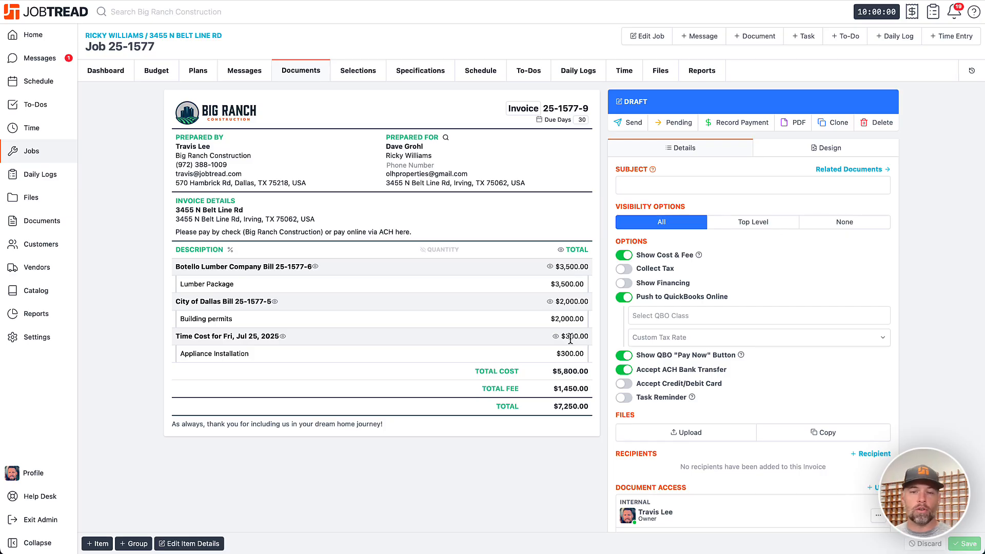
# - Set the Appliance Installation unit cost to $100.00, save the invoice, and mark it as pending
pyautogui.click(207, 545)
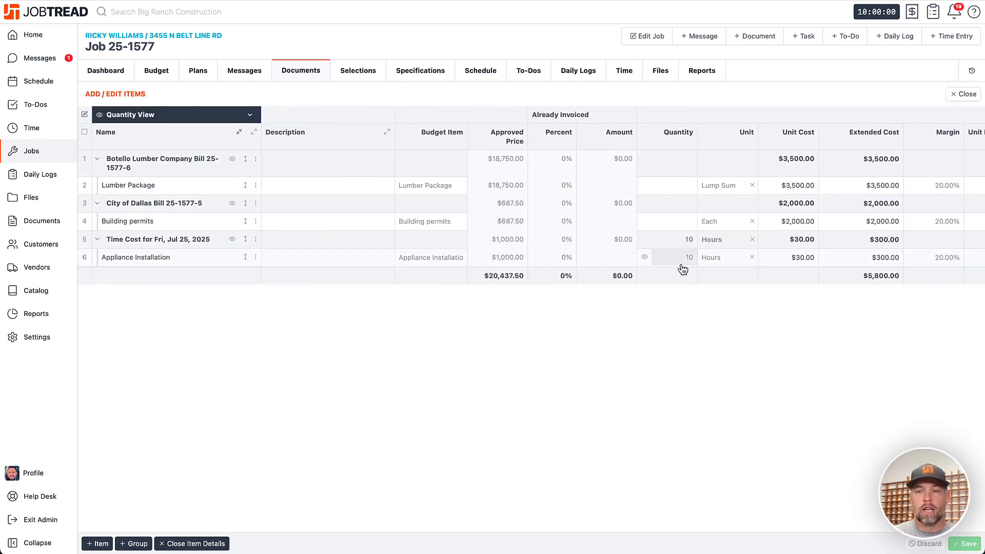
pyautogui.click(806, 263)
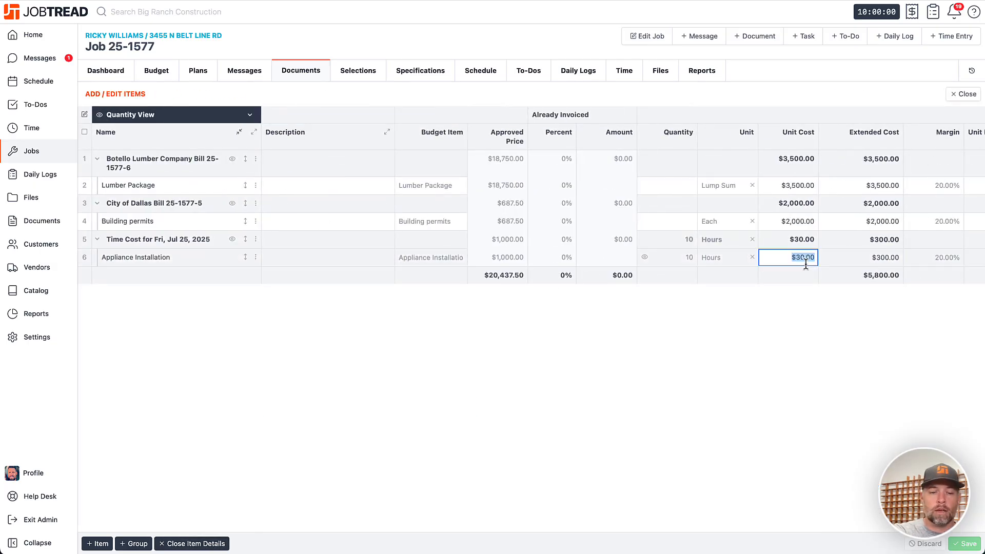
pyautogui.write('100')
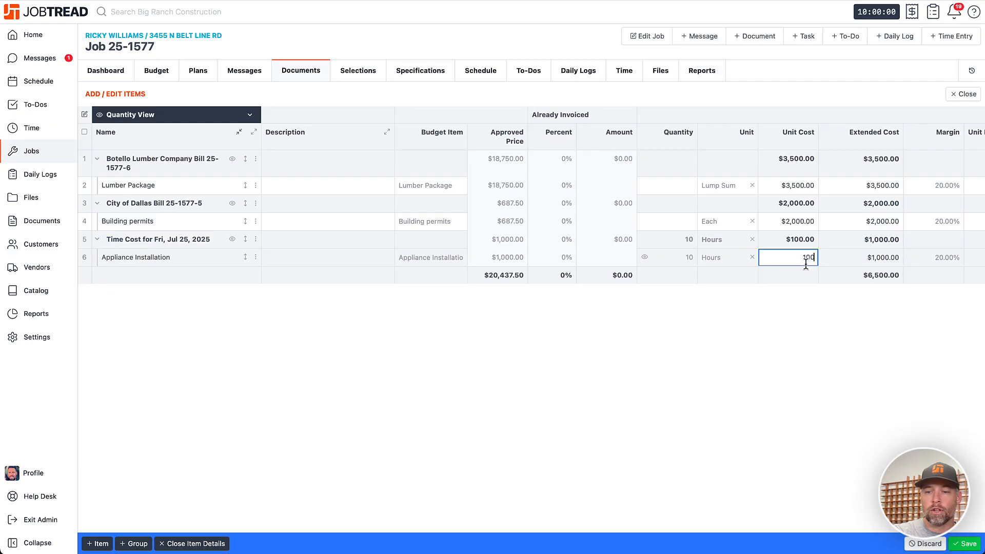
pyautogui.click(957, 544)
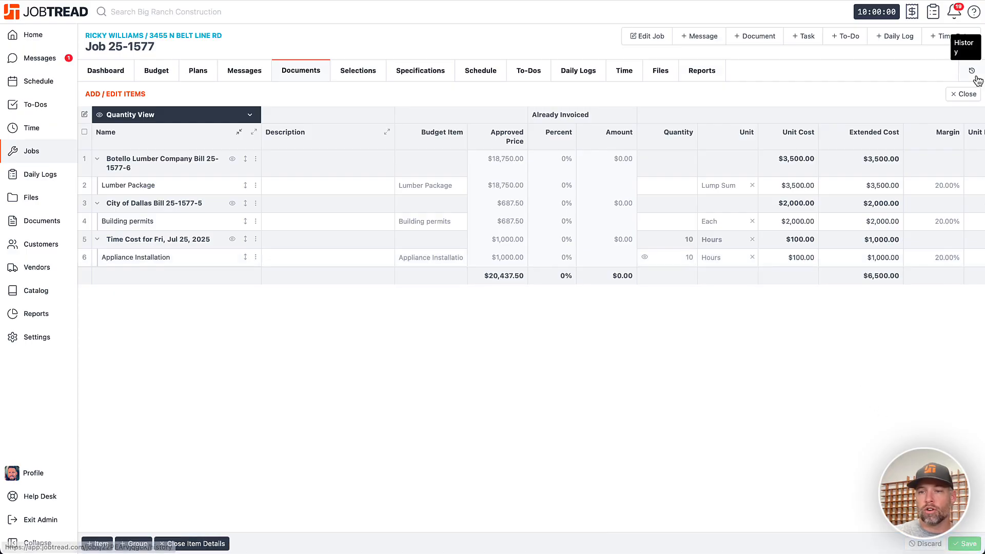
pyautogui.click(963, 94)
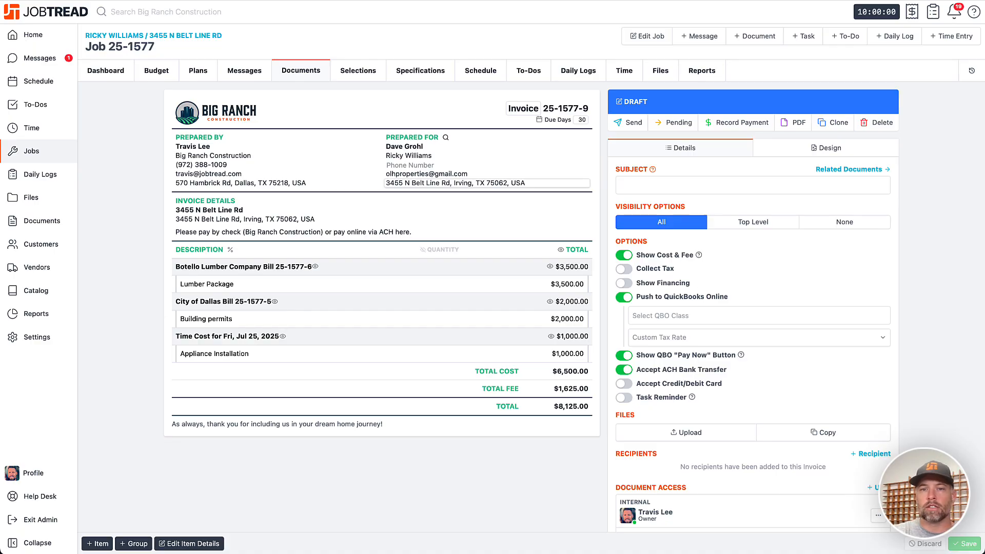
pyautogui.click(676, 121)
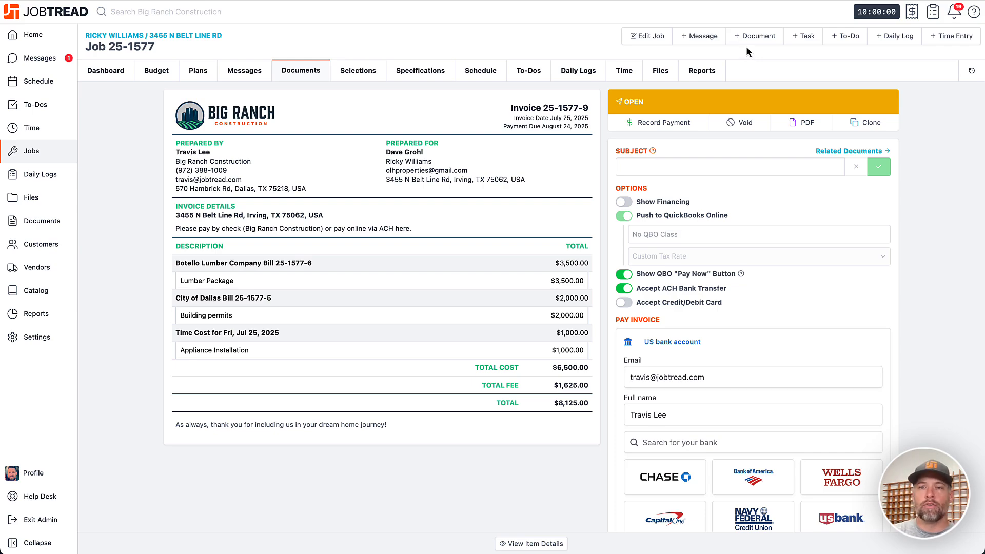
# - Start another customer invoice based on bills and time, and filter the entries to Invoiced or Not
pyautogui.click(751, 36)
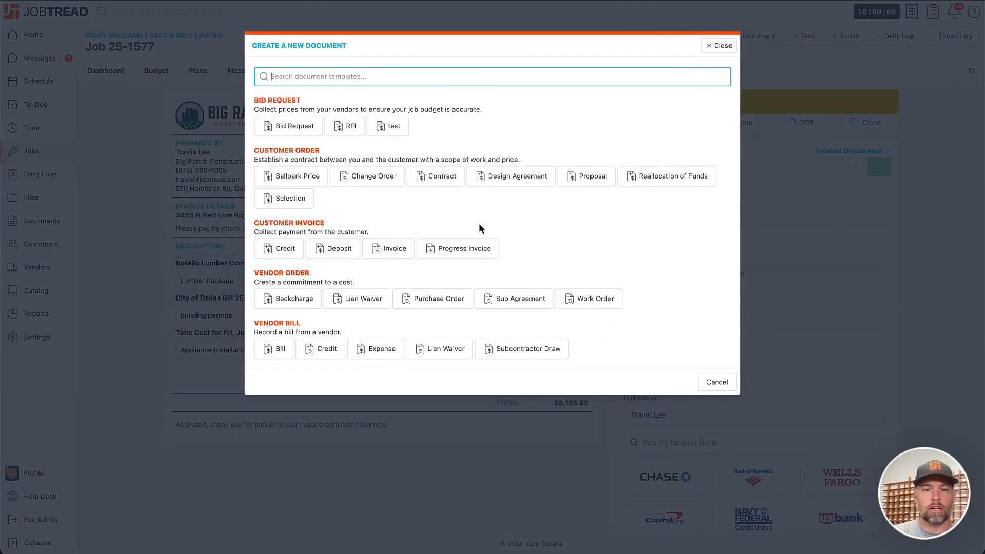
pyautogui.click(406, 250)
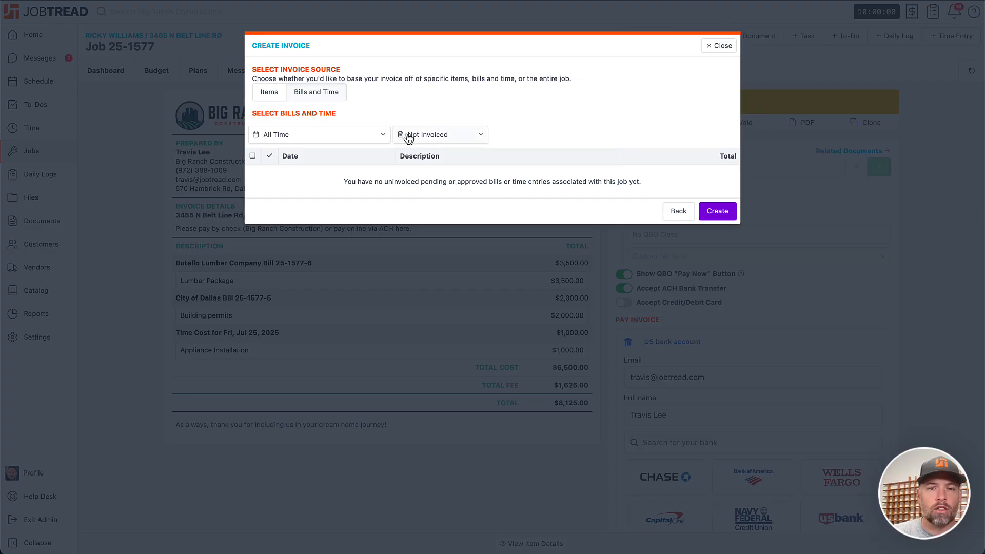
pyautogui.click(419, 135)
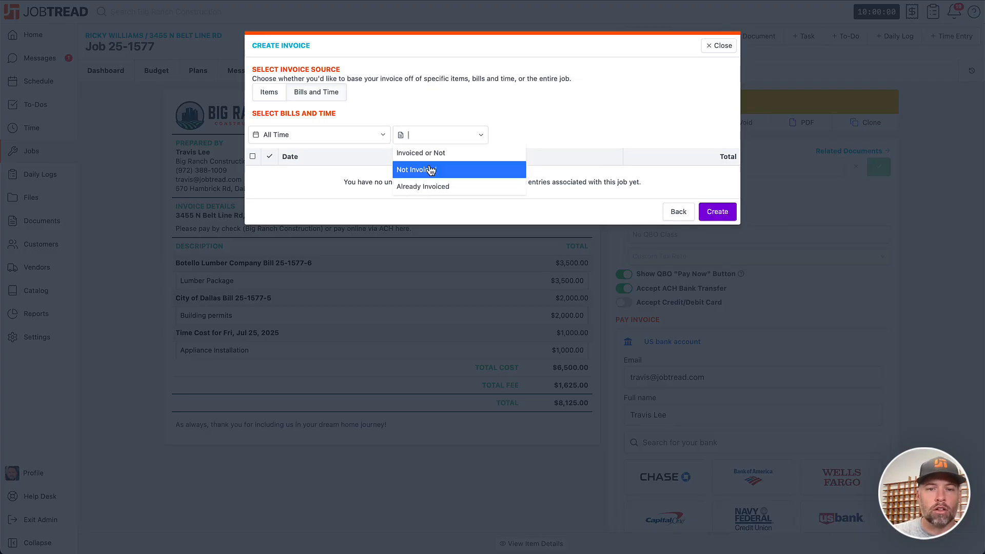
pyautogui.click(431, 152)
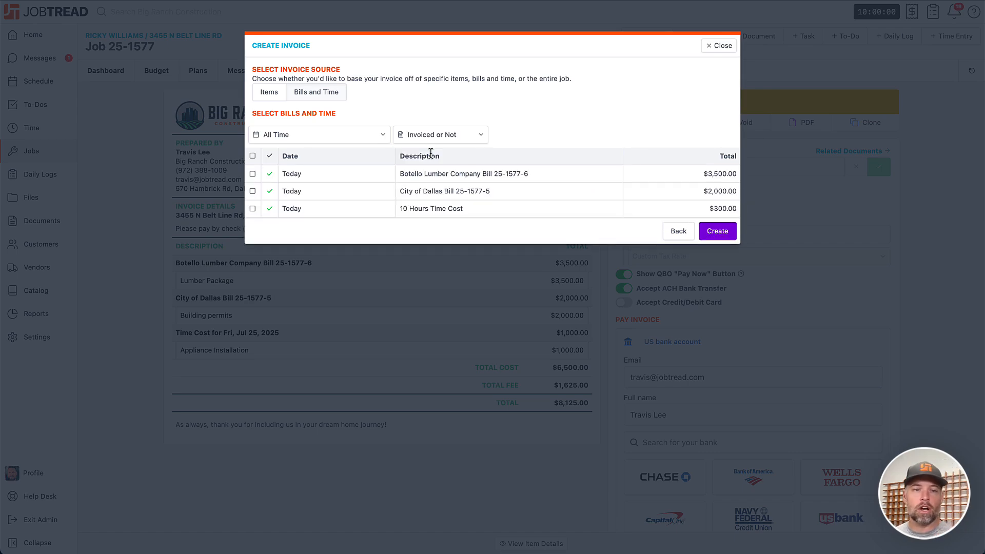